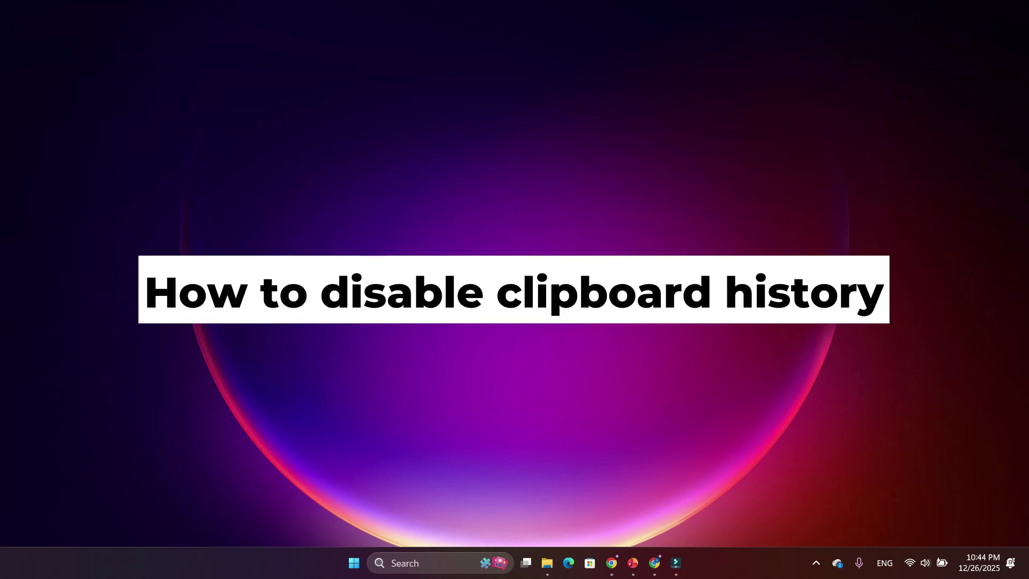
Step: Find and open the Clipboard settings page via a taskbar search for 'clip'
left_click(444, 562)
type("clip")
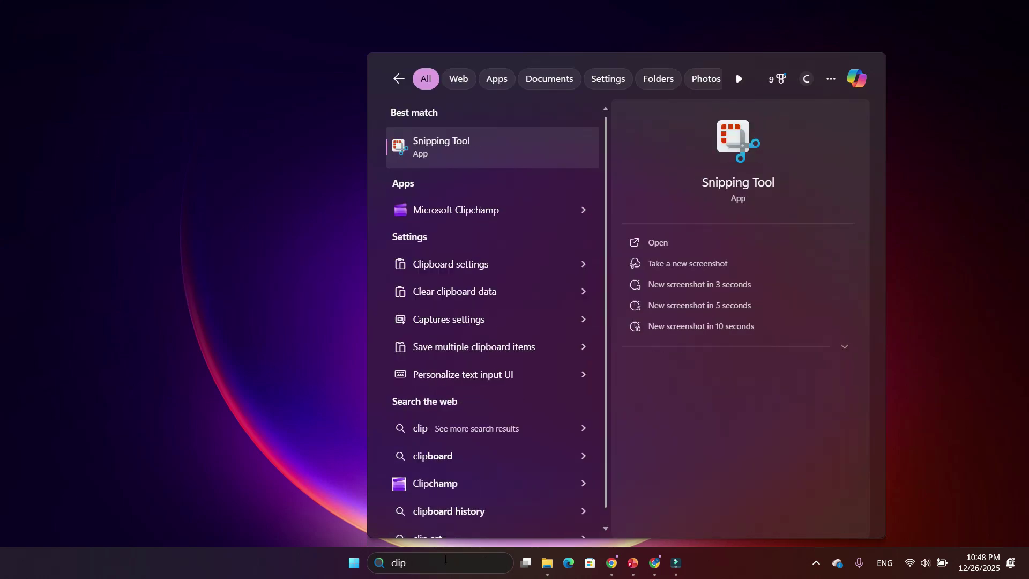
left_click(581, 265)
left_click(738, 183)
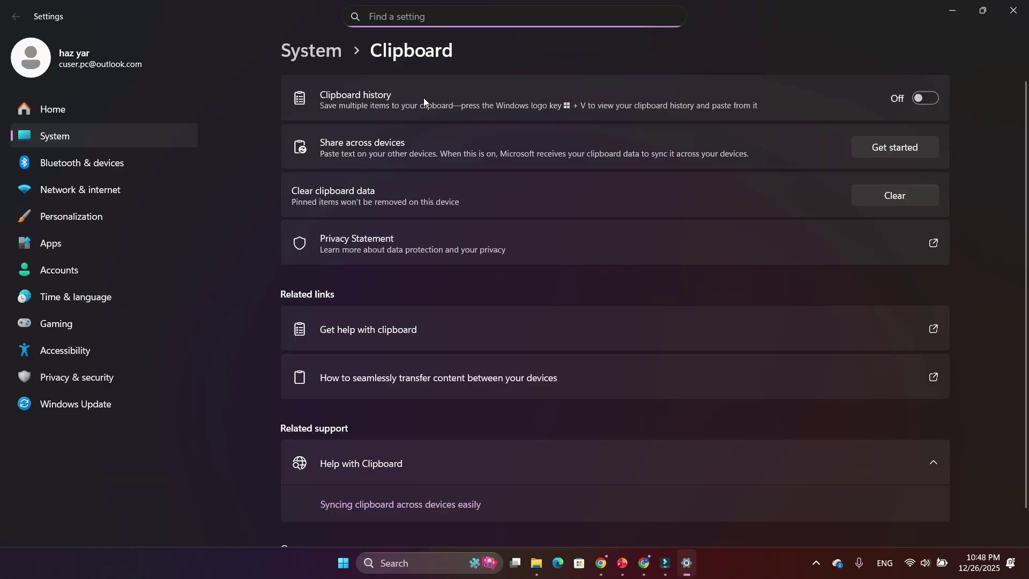
Step: Leave Clipboard history switched off and clear the stored clipboard data
left_click(924, 100)
left_click(923, 100)
left_click(922, 100)
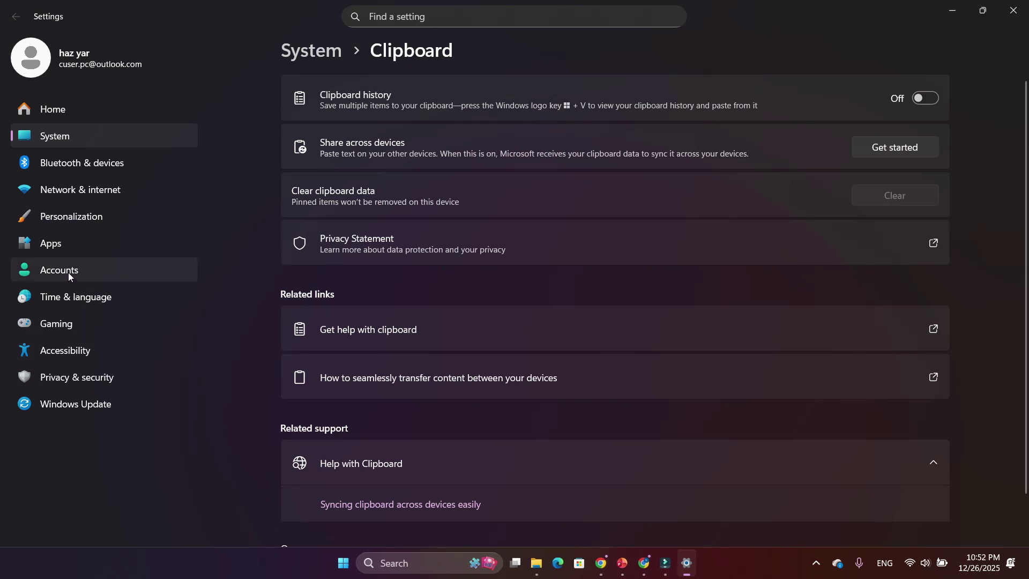
Step: Switch Remember my preferences off on the Accounts > Windows backup page
left_click(52, 271)
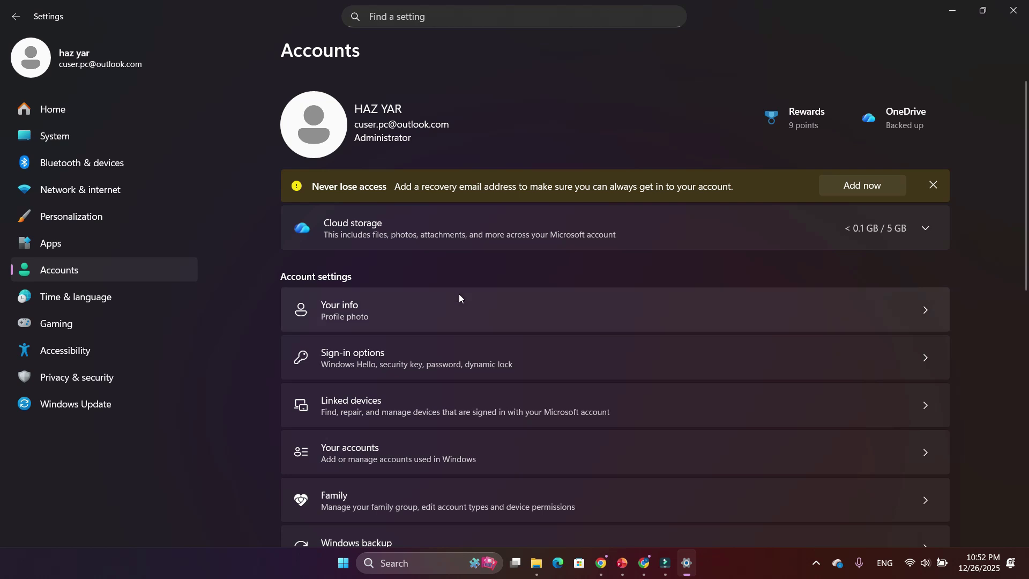
scroll(459, 294, "down", 2)
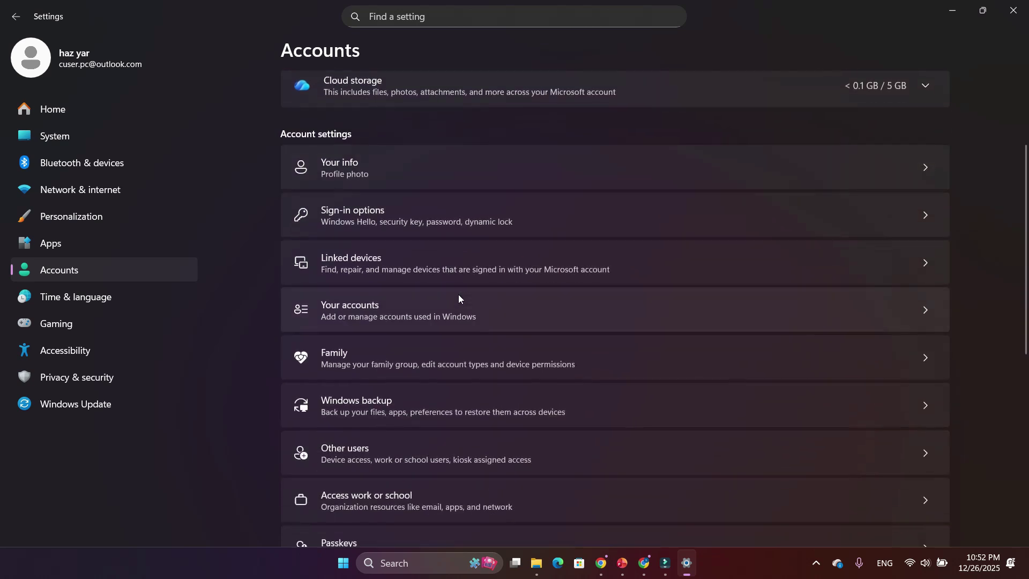
left_click(444, 413)
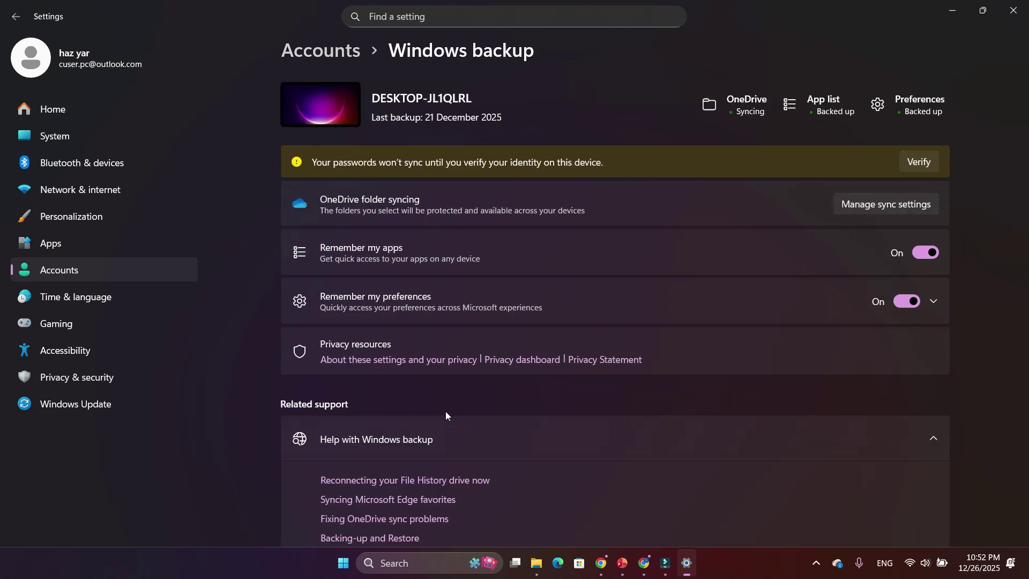
left_click(908, 302)
Step: Expand the preference categories row and open the OneDrive folder backup window
left_click(939, 301)
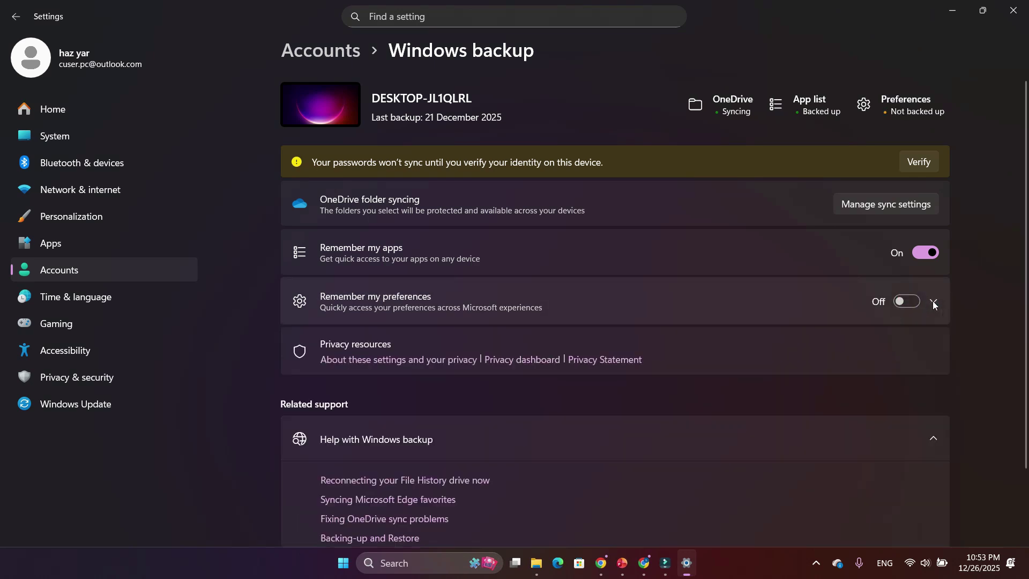
left_click(934, 300)
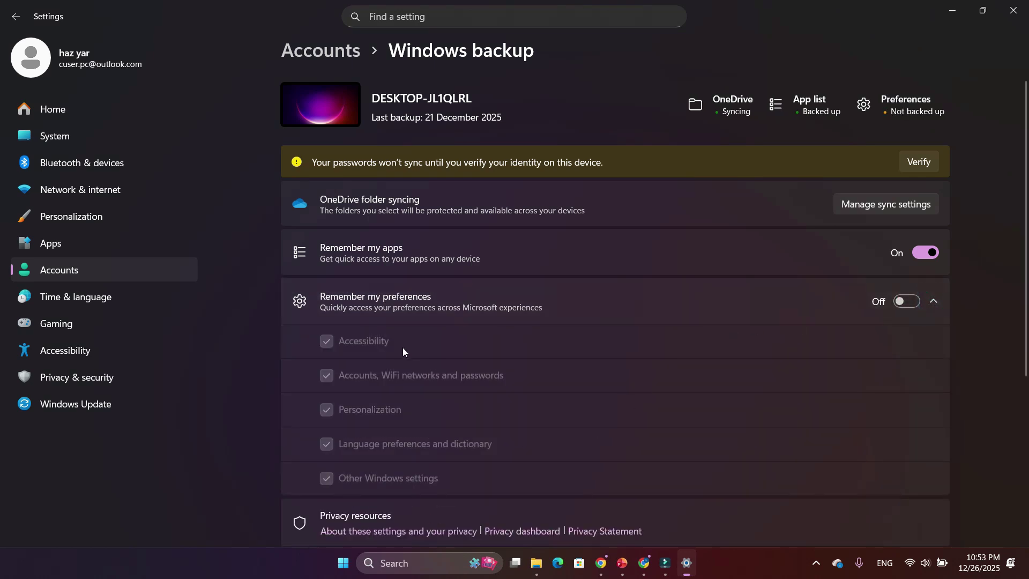
left_click(873, 206)
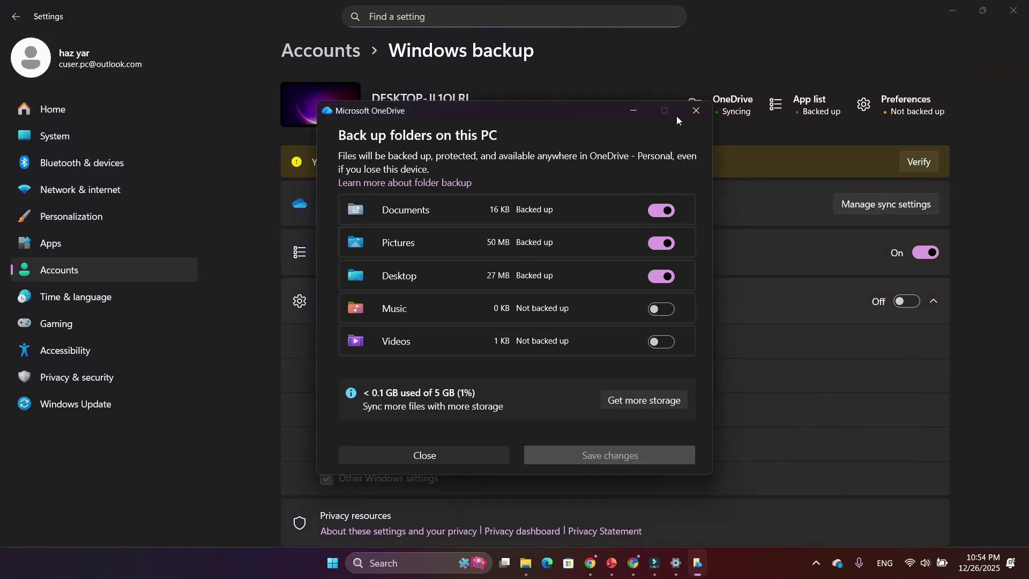
Step: Close the OneDrive backup window and toggle Remember my apps off
left_click(693, 113)
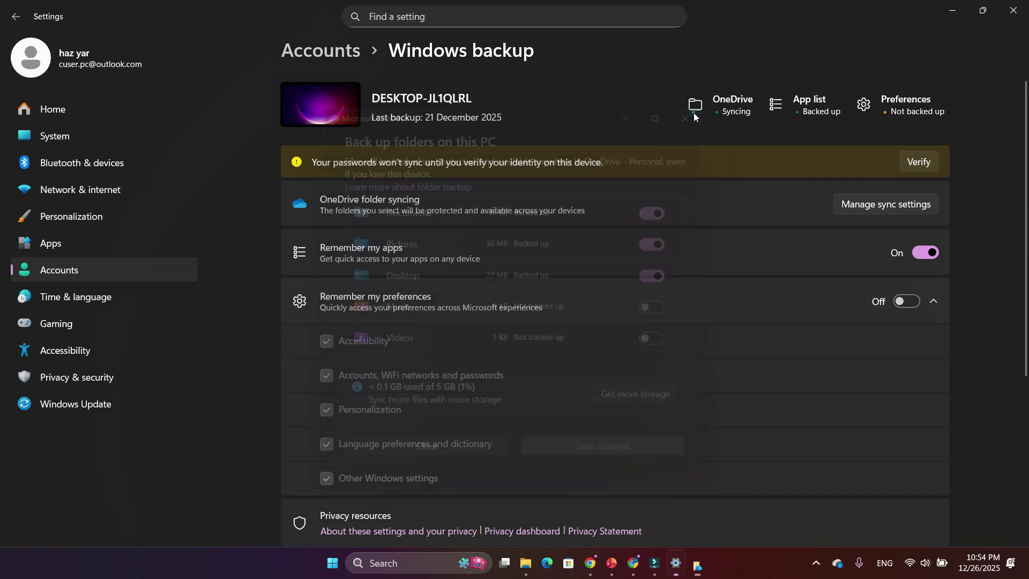
left_click(925, 251)
scroll(571, 238, "down", 3)
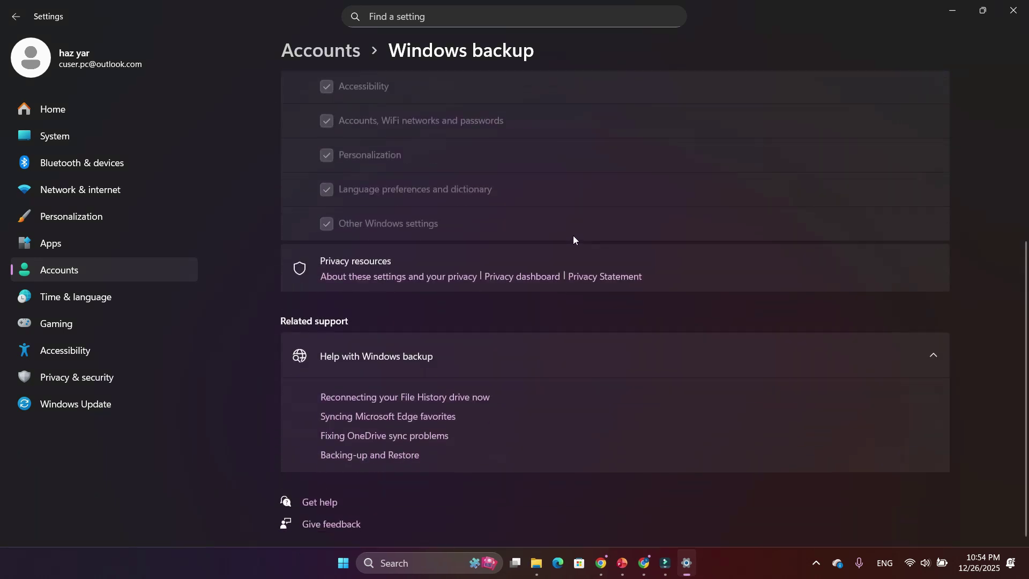